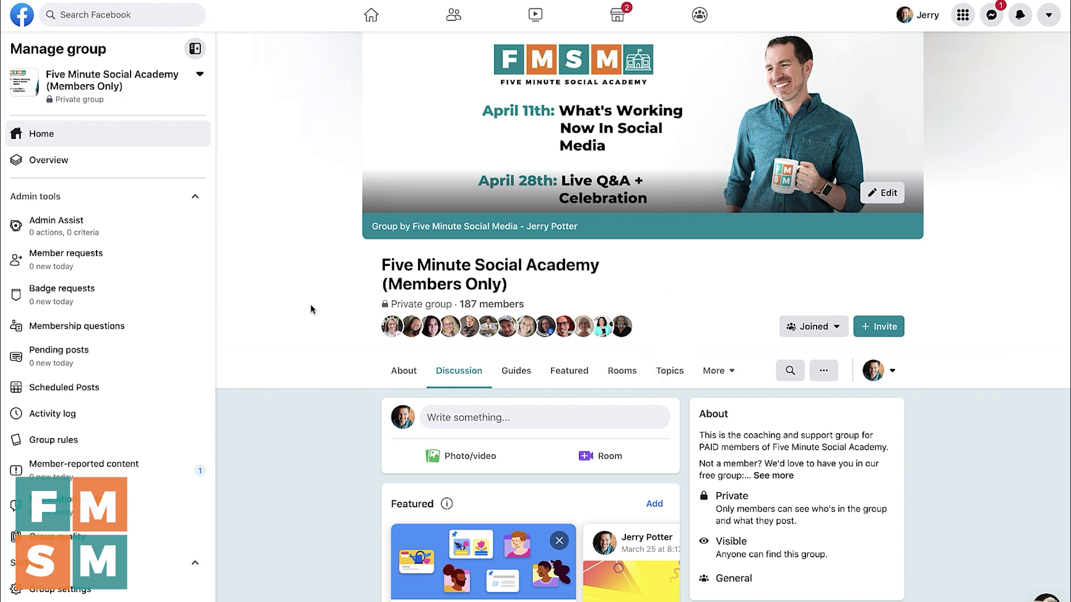
- Scroll down the group's Discussion page to the Write something box
scroll(310, 306, down, 3)
- Start a group post titled 'How To Get Instagram Followers Fast' and select that title
click(482, 280)
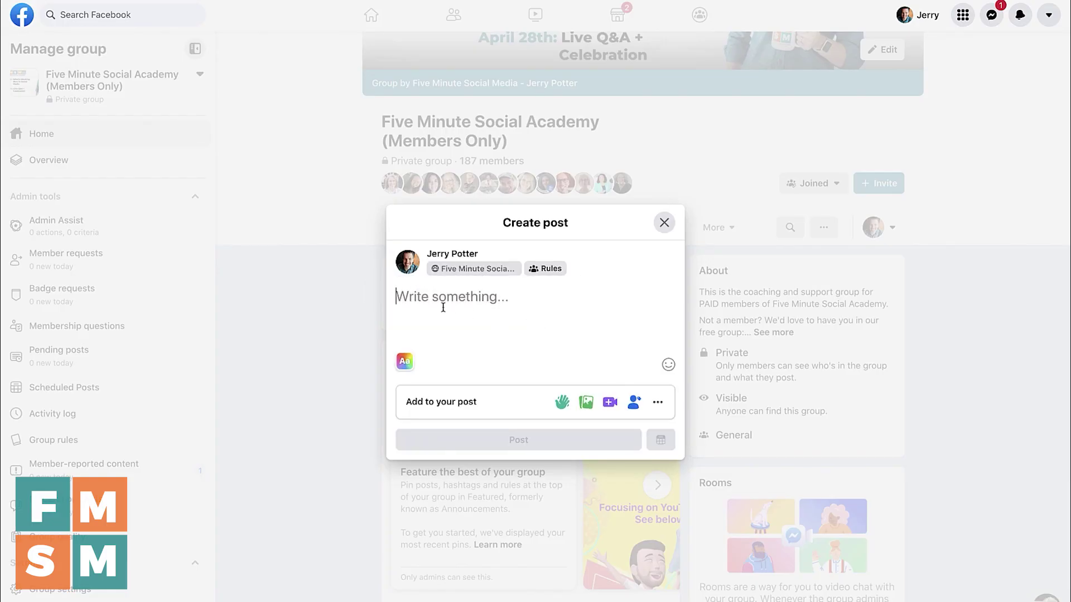
text(How)
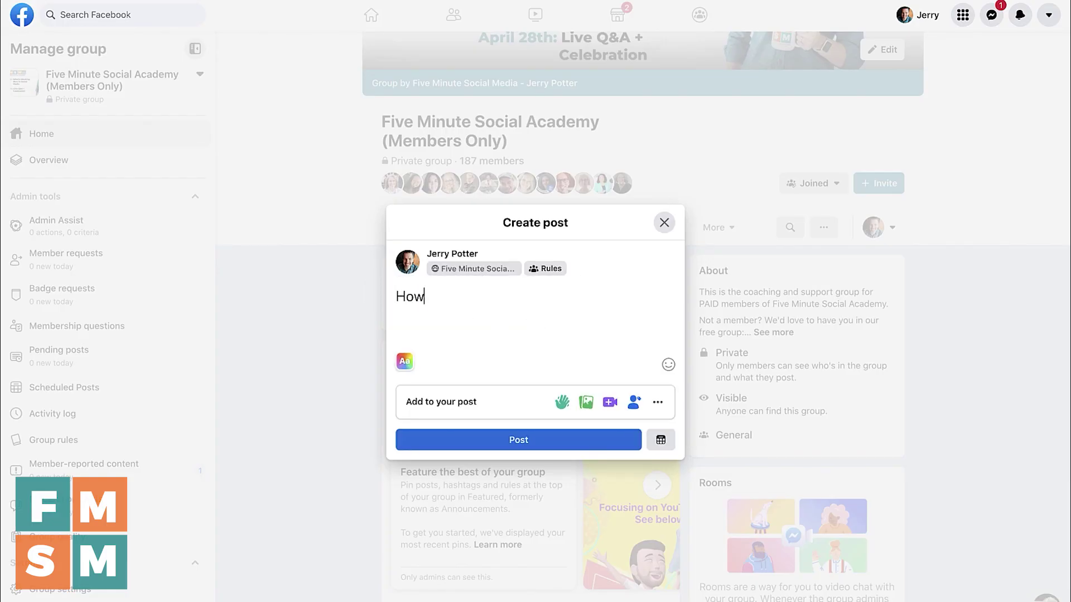
text( To Get Instagram )
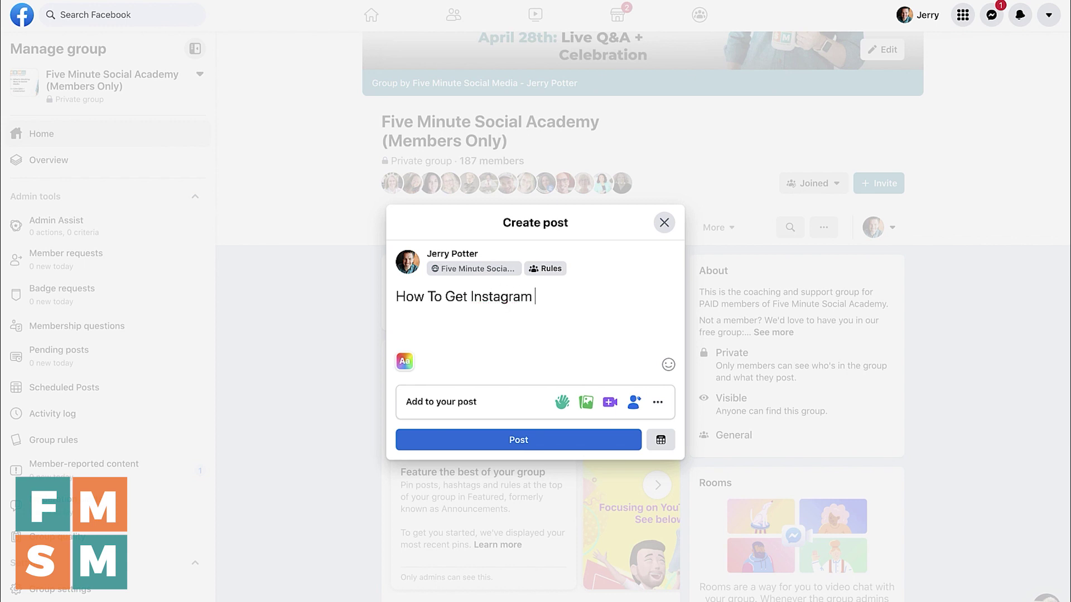
text(Followers Fast)
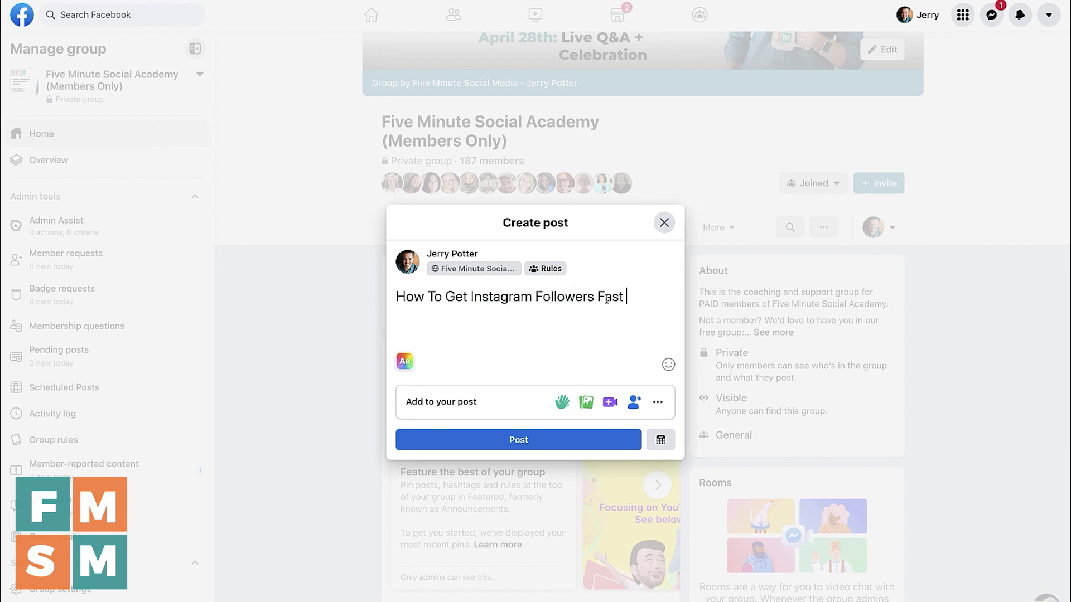
drag(635, 297, 387, 305)
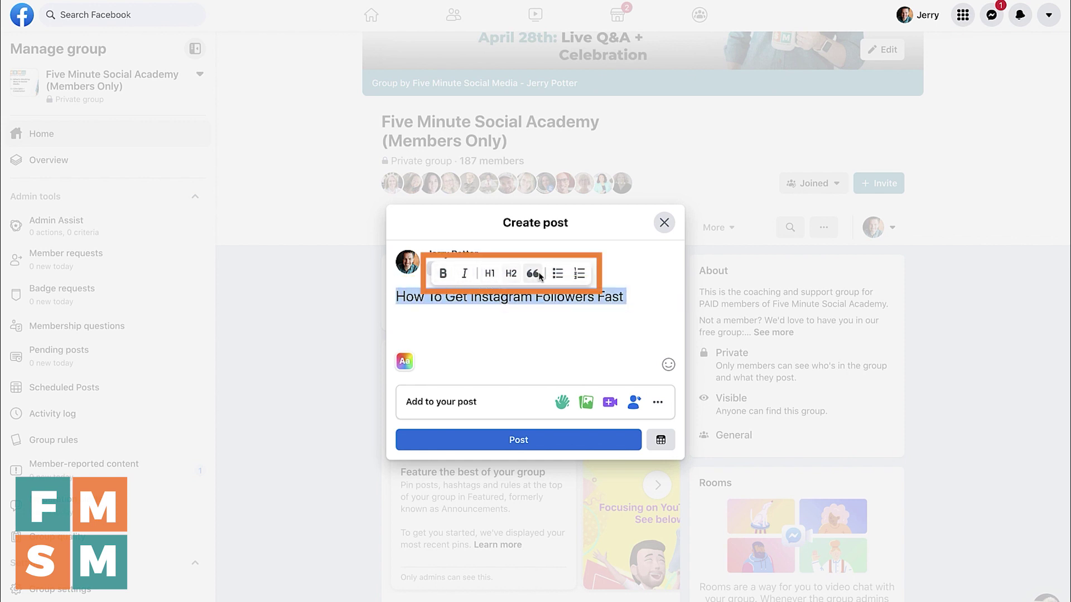
- Try bold, italic and level-1 heading styles on the title
click(443, 274)
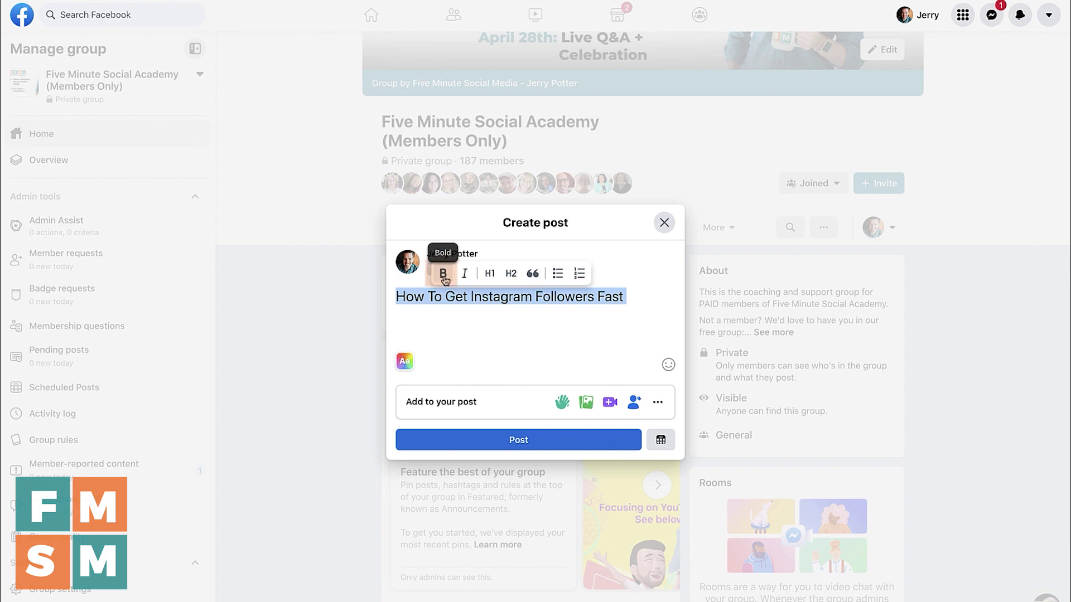
click(431, 277)
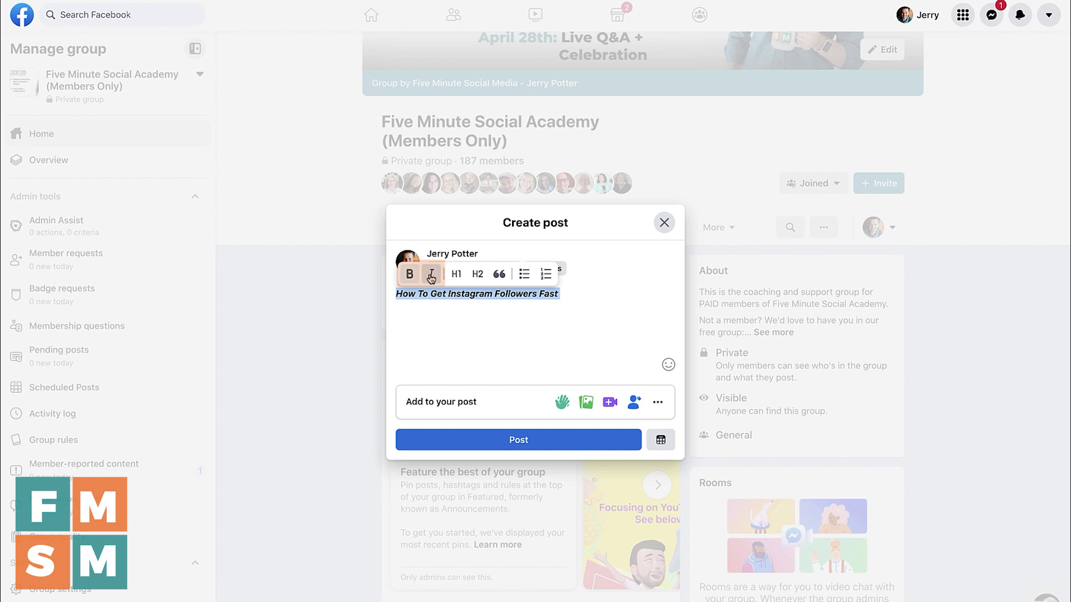
click(456, 275)
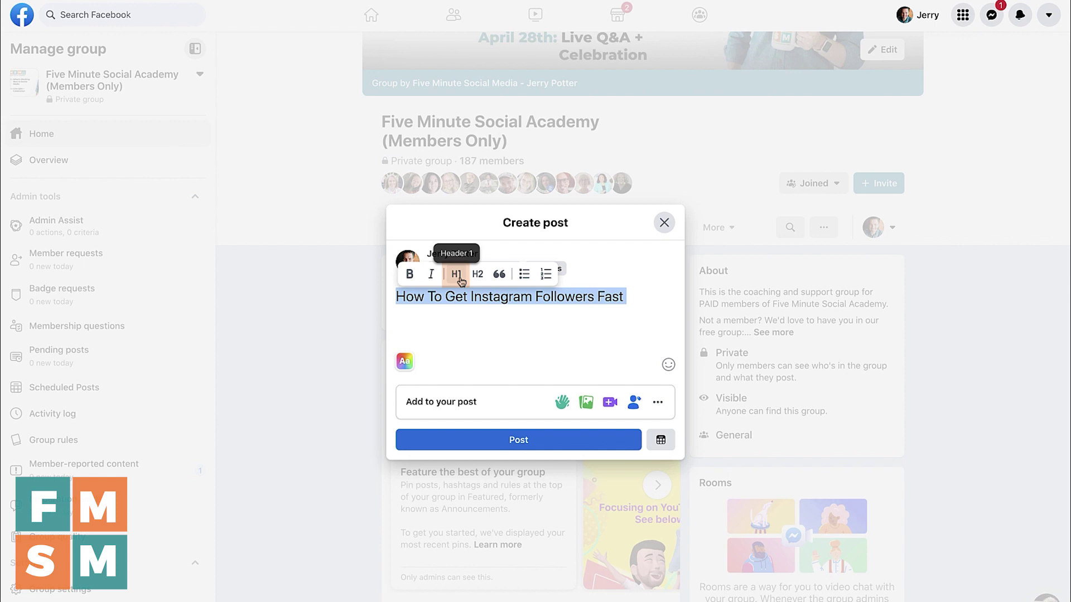
click(458, 275)
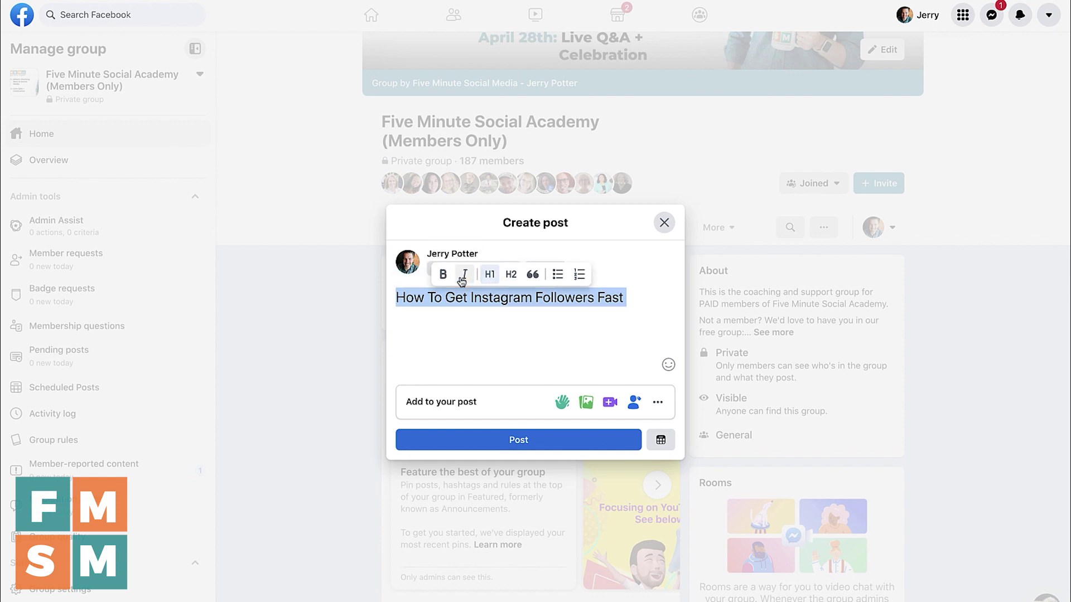
click(510, 329)
- Switch the title to a bold level-2 heading, then remove it and apply a quote style
triple_click(511, 297)
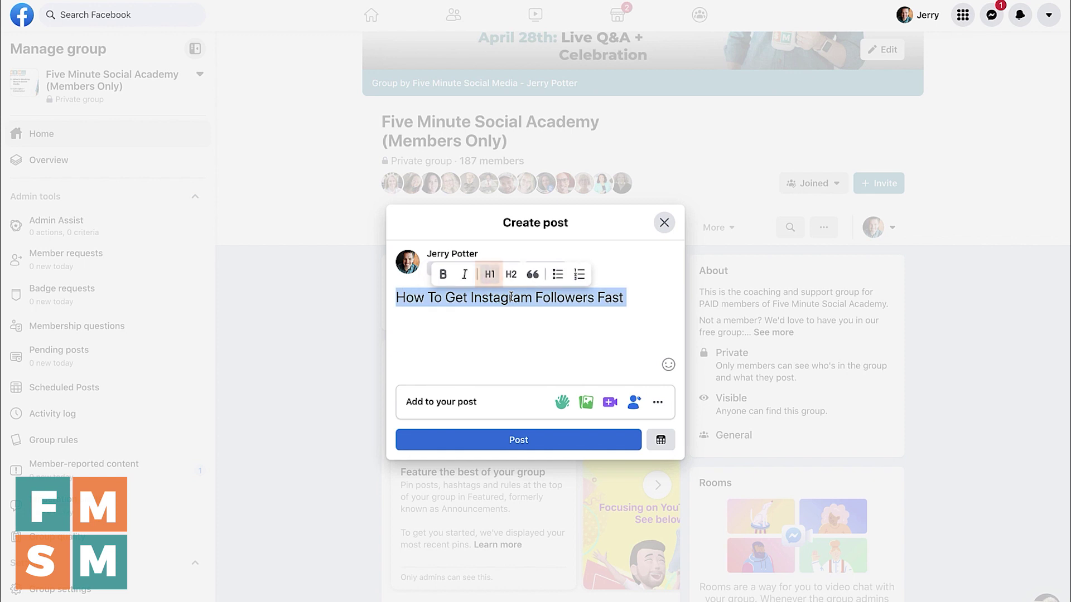
click(441, 276)
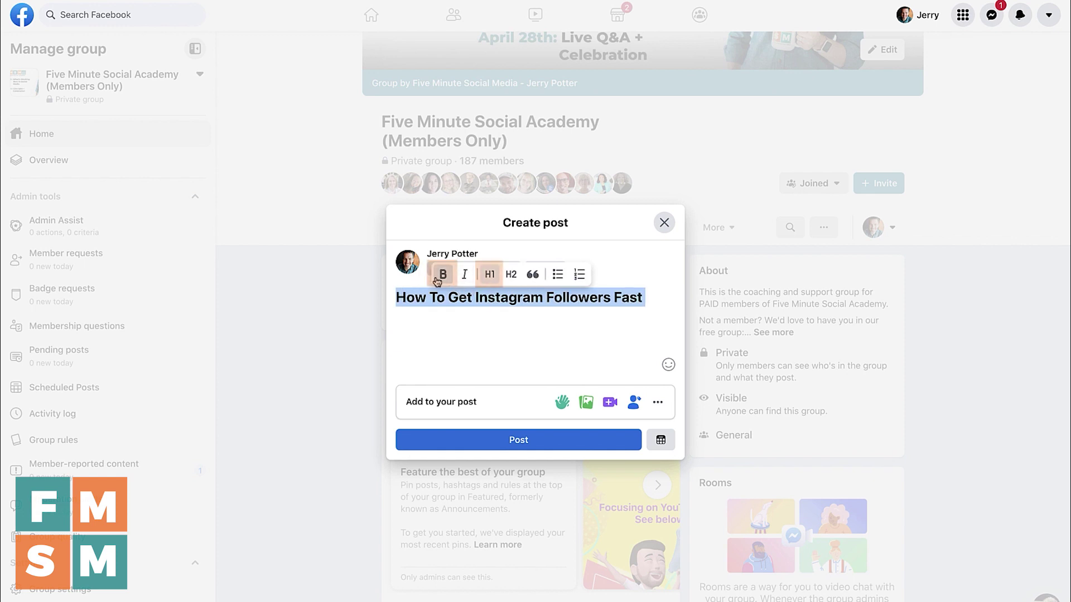
click(511, 274)
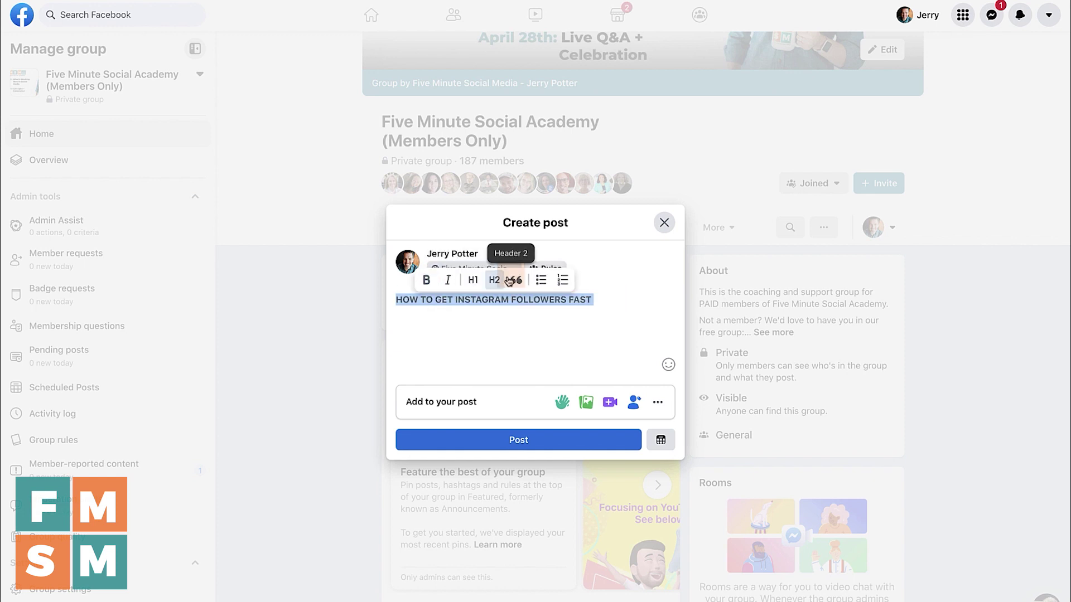
click(466, 324)
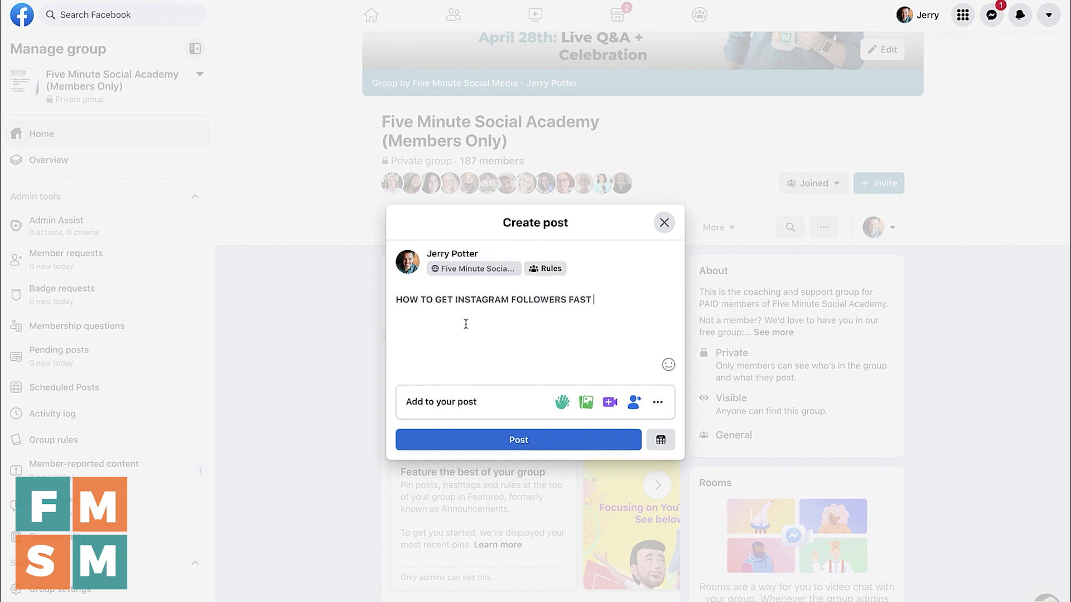
triple_click(500, 300)
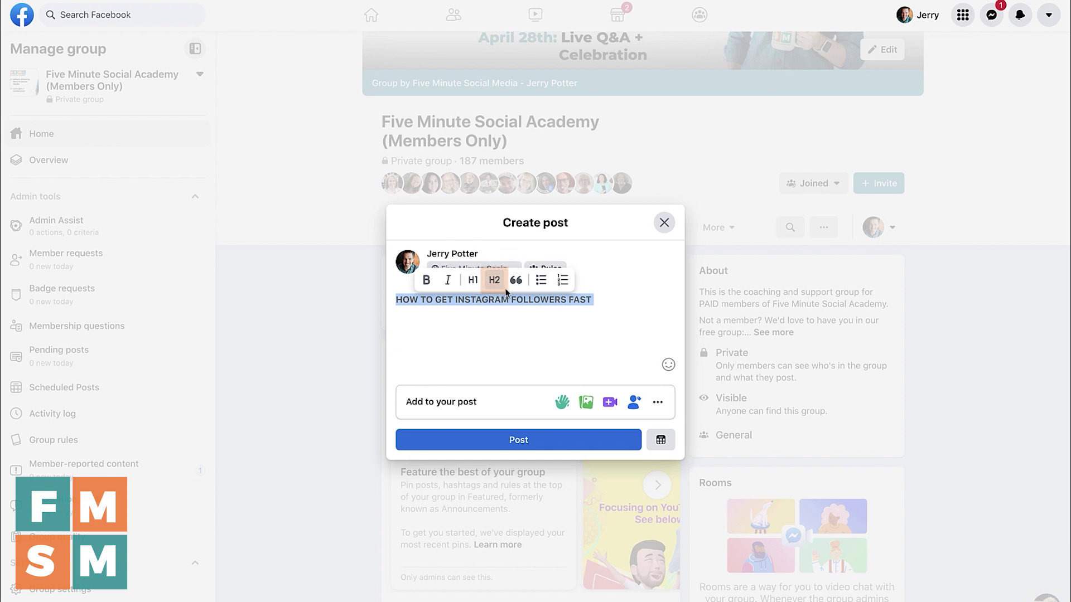
click(493, 284)
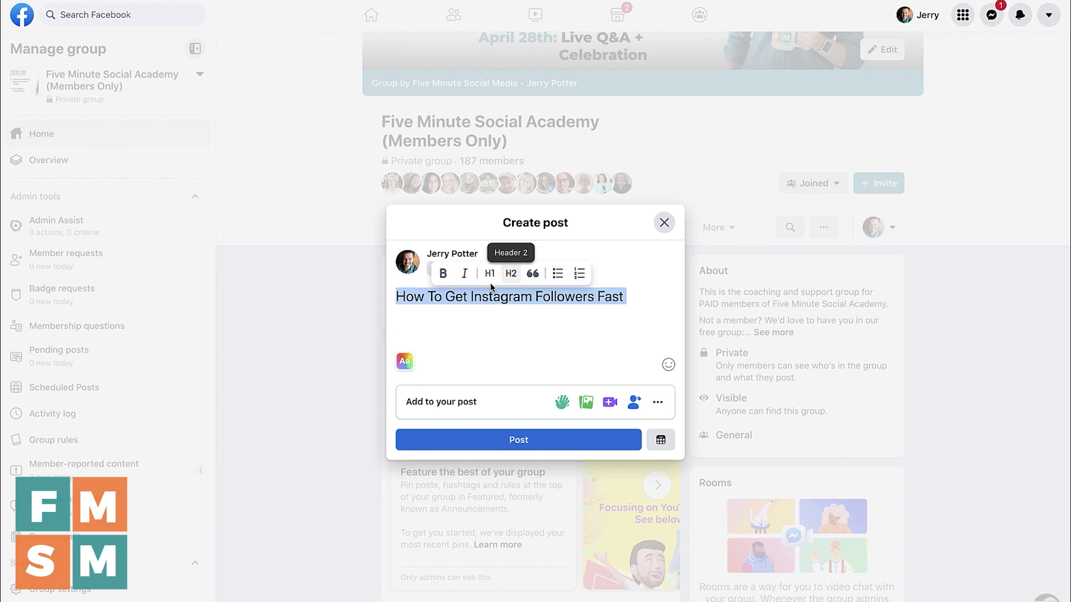
click(532, 274)
click(502, 329)
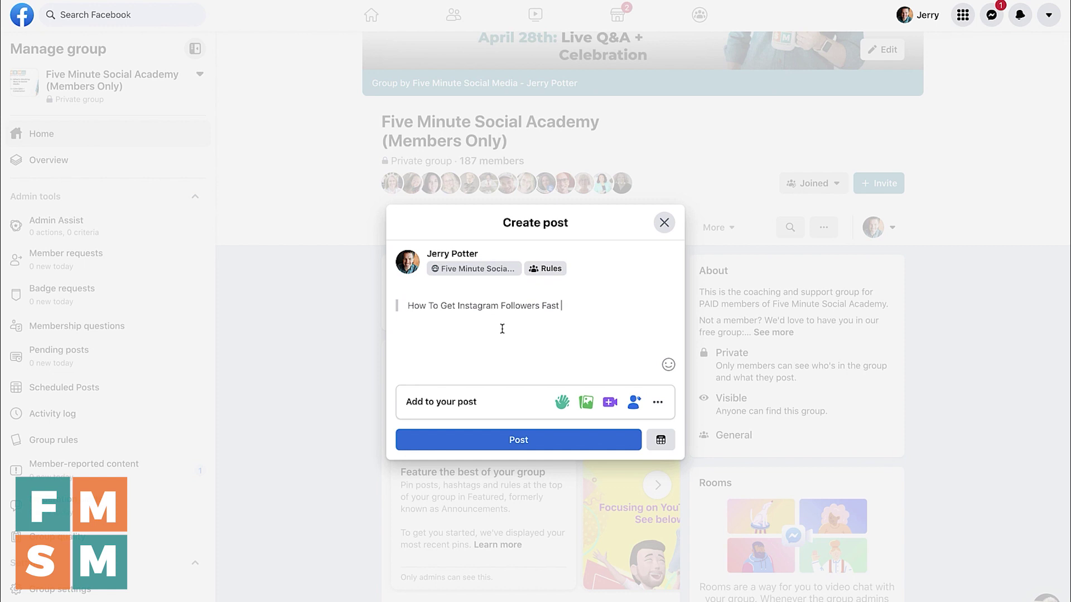
- Remove the quote, try bulleted and numbered list styles, then undo the list formatting
drag(406, 306, 459, 305)
click(452, 307)
triple_click(473, 307)
click(505, 285)
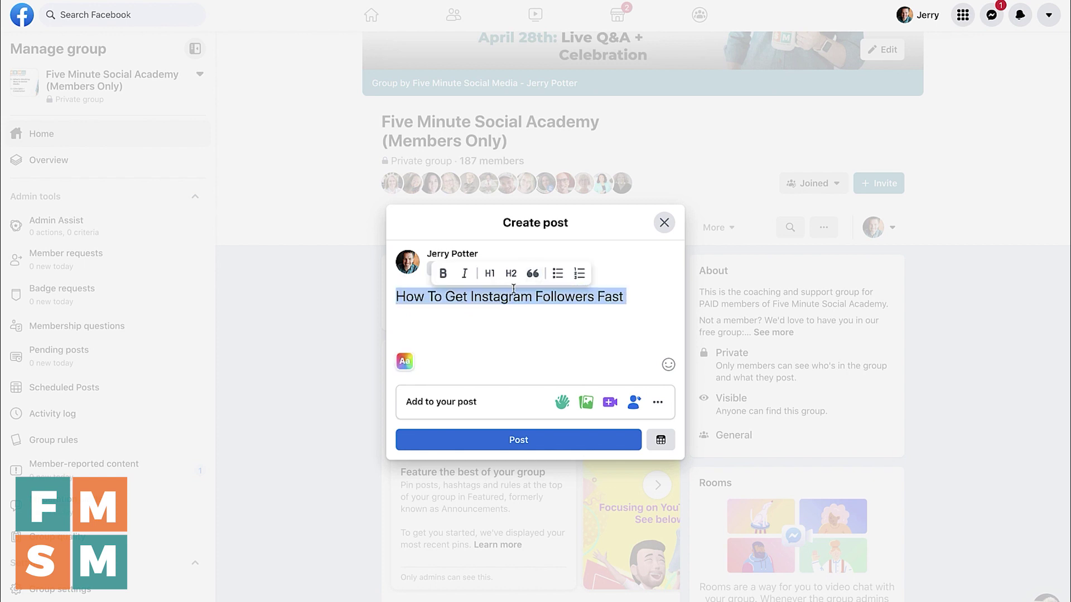
click(561, 282)
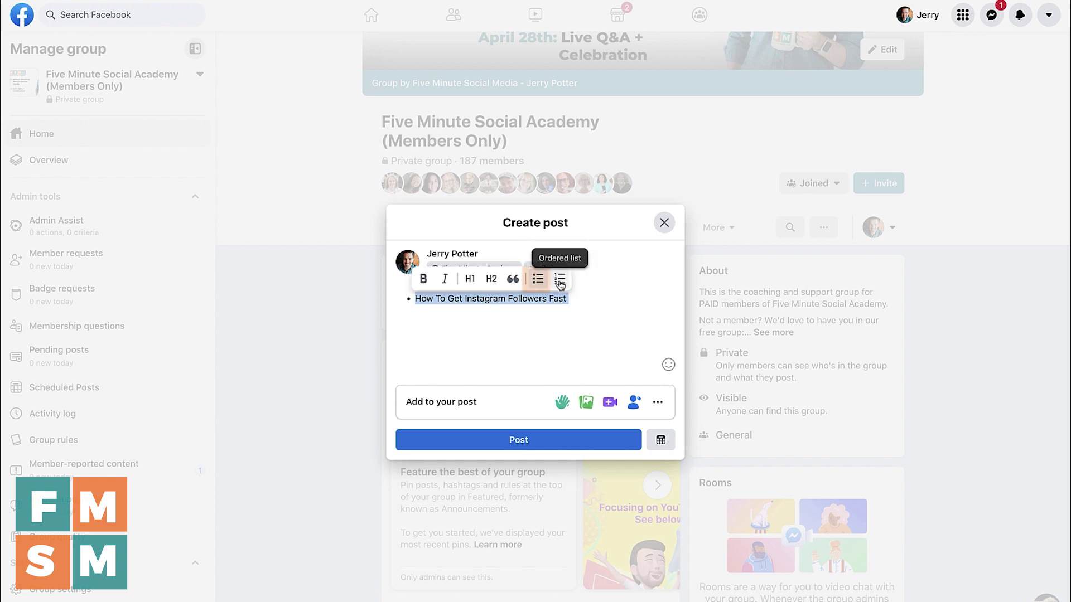
click(560, 280)
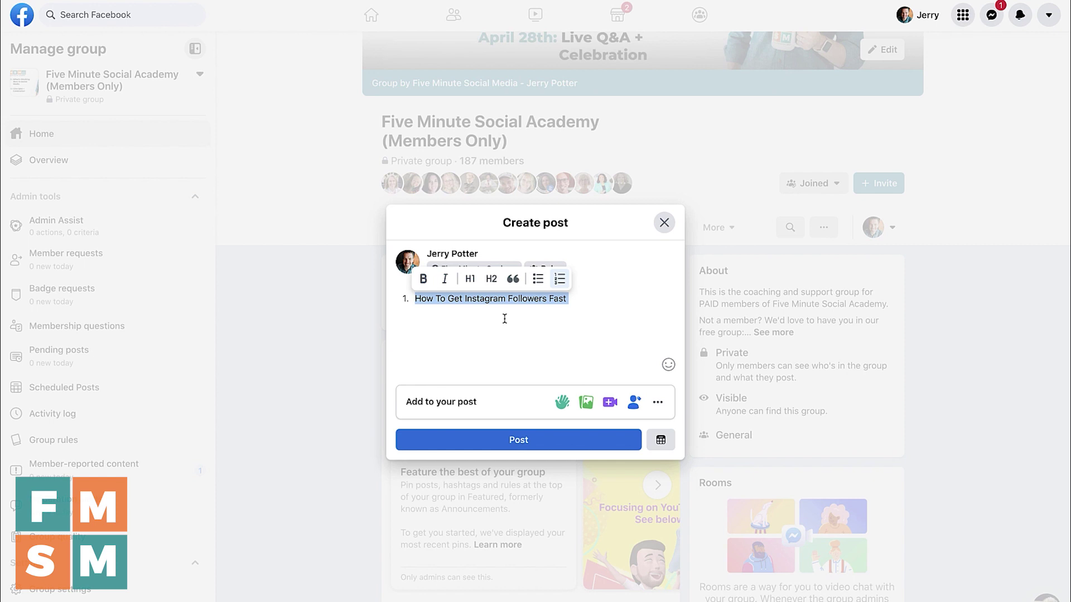
key(ctrl+z)
key(ctrl+z)
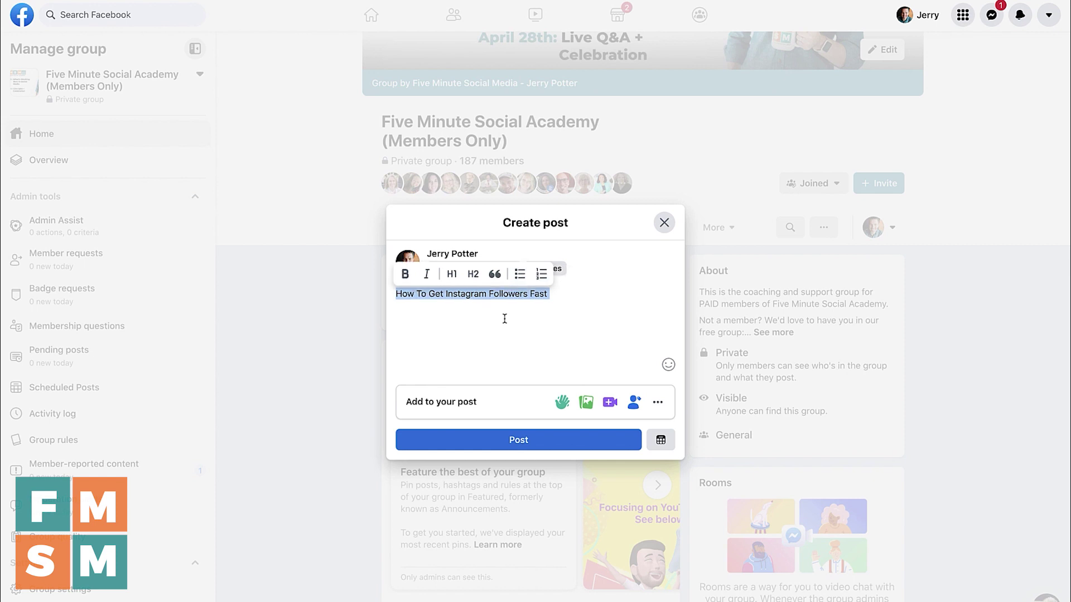
- Add a 'Step One' line below the title and make the title an H1 heading
click(504, 318)
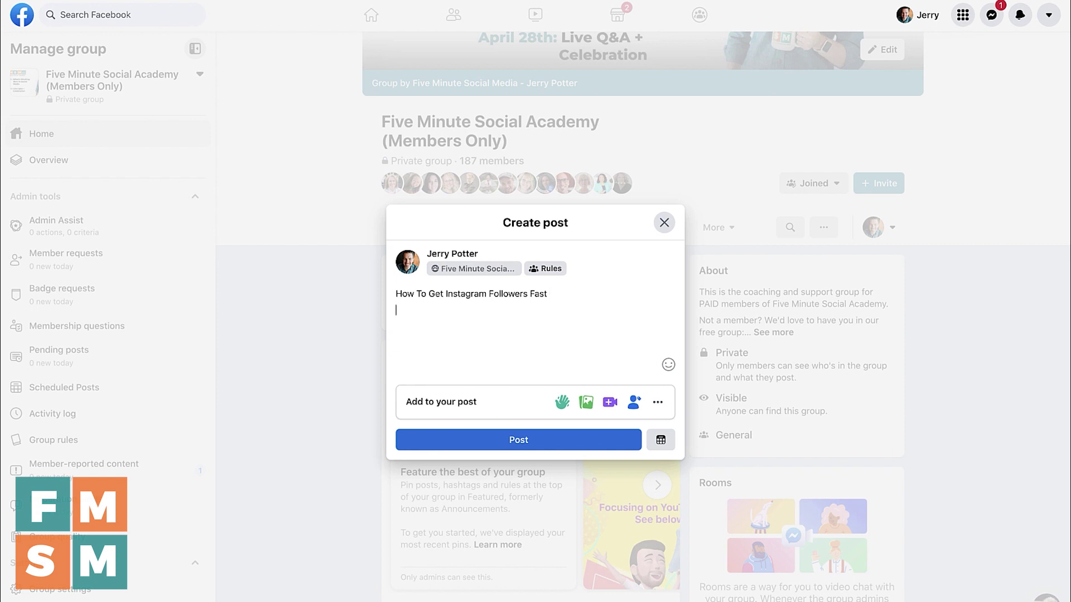
text(Step One)
triple_click(425, 294)
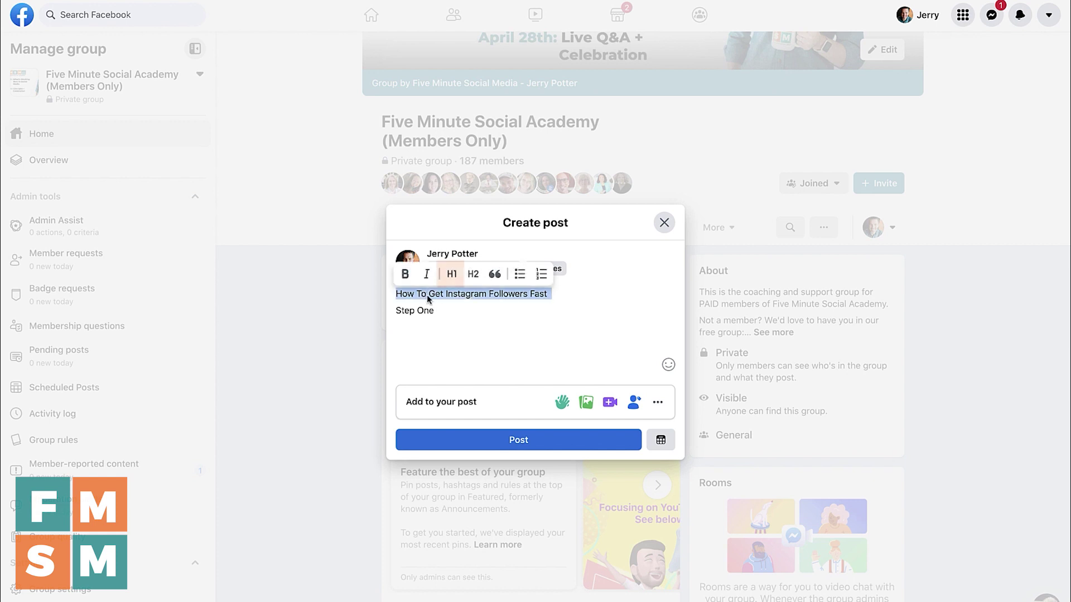
click(452, 281)
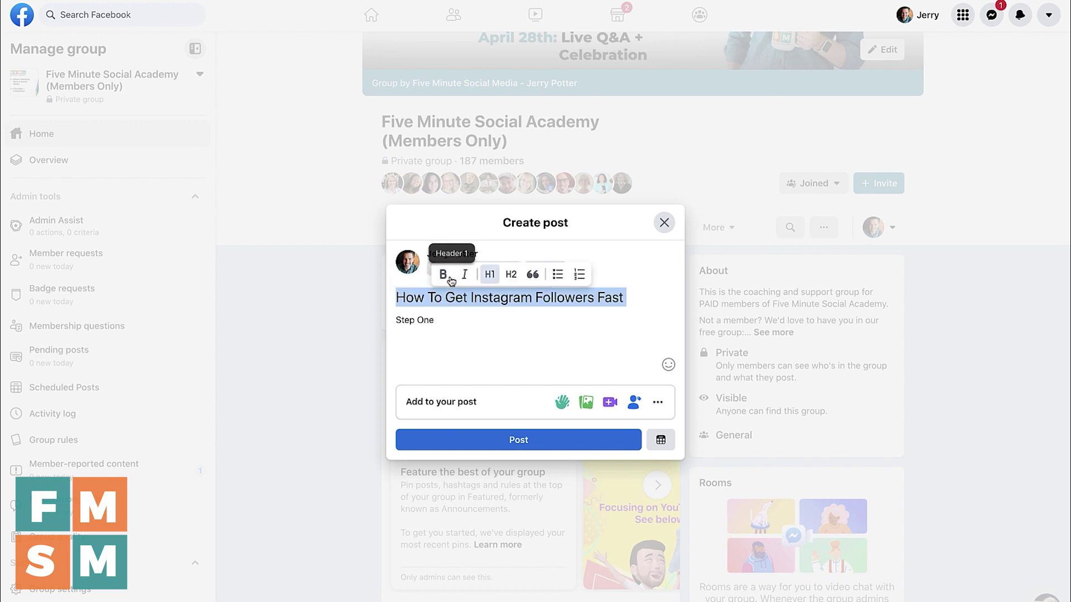
click(417, 322)
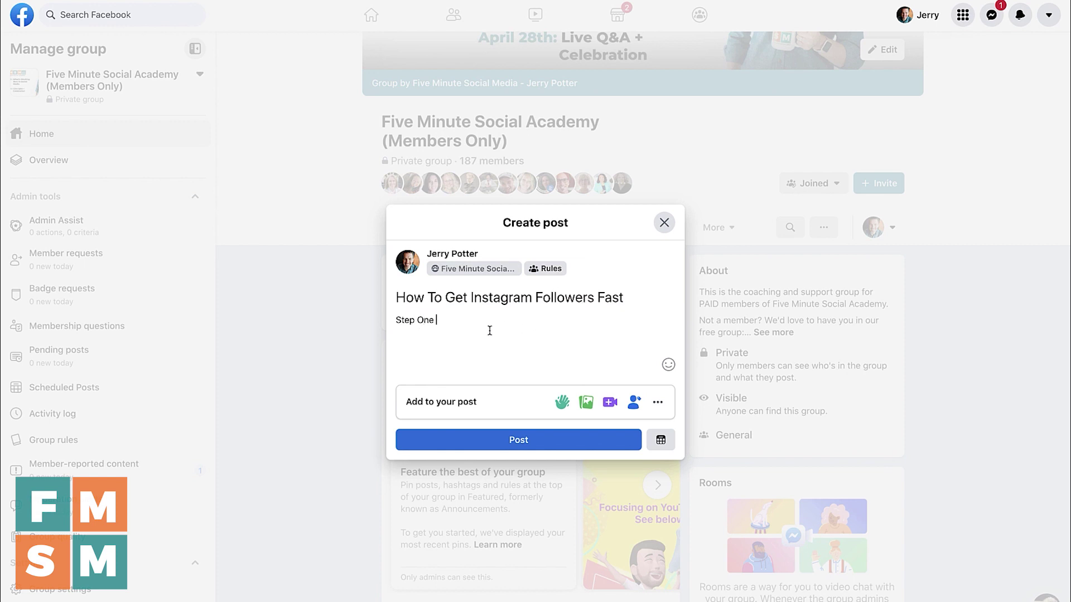
- Add the lines 'Step Two', 'Step Three' and 'Special Note Goes Here' below Step One
key(Return)
key(Return)
text(Step )
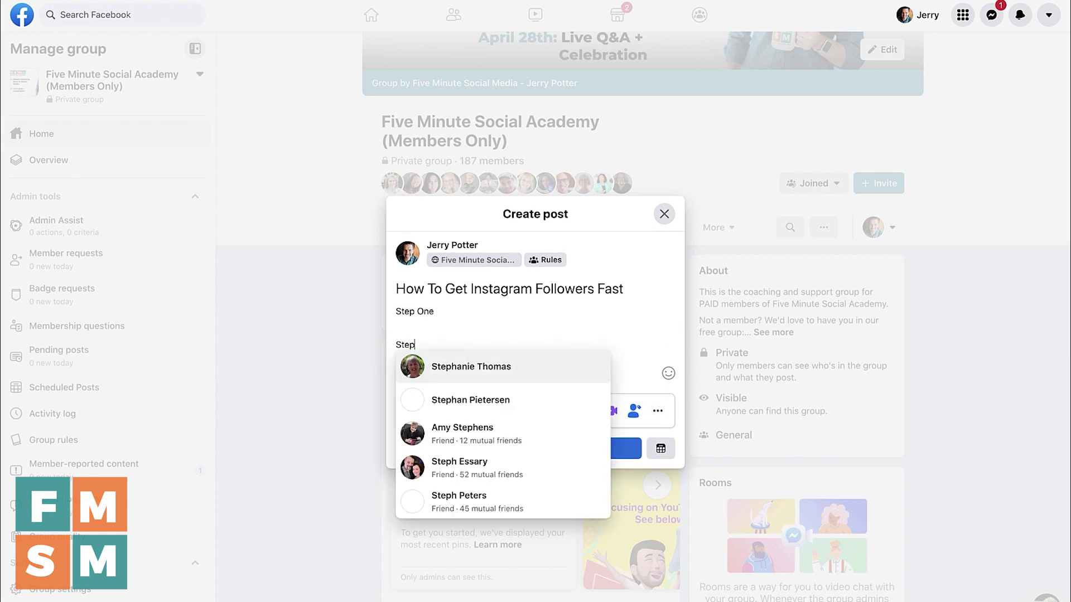
text(Two)
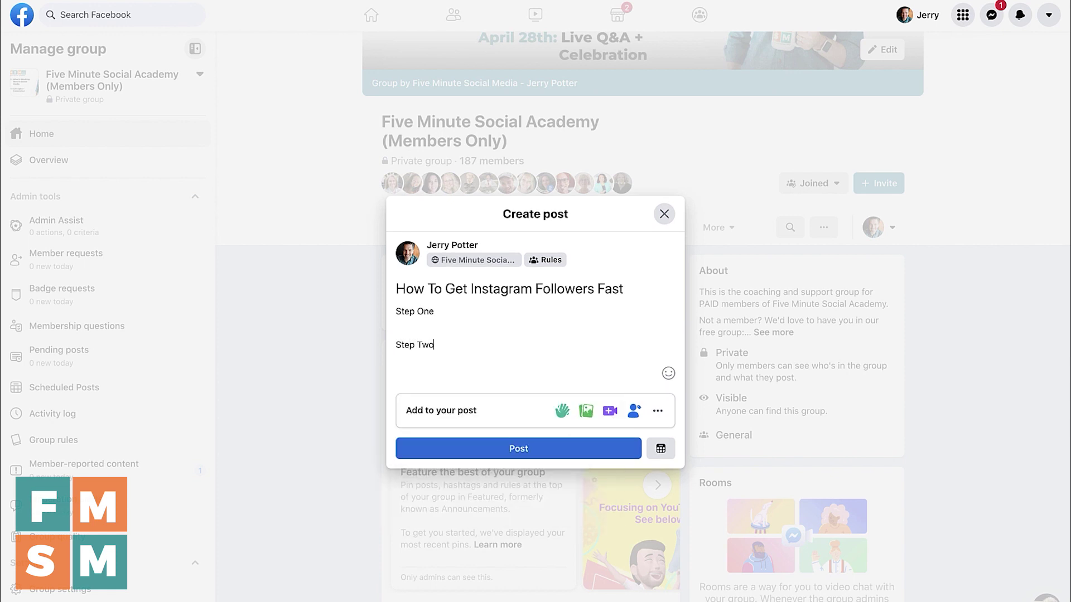
key(Return)
key(Return)
text(Step T)
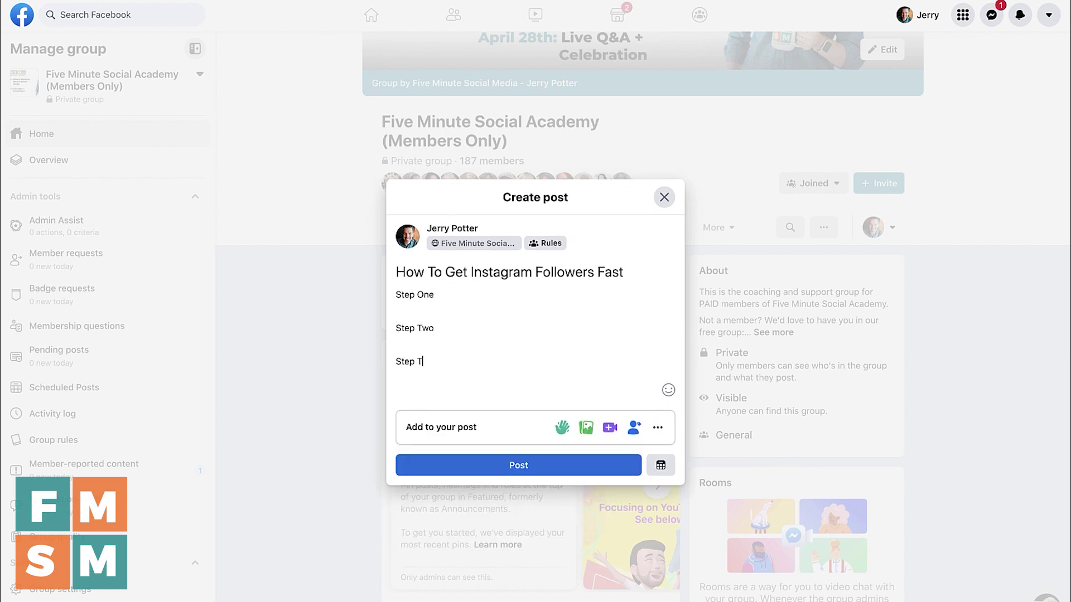
text(hree)
key(Return)
key(Return)
text(S)
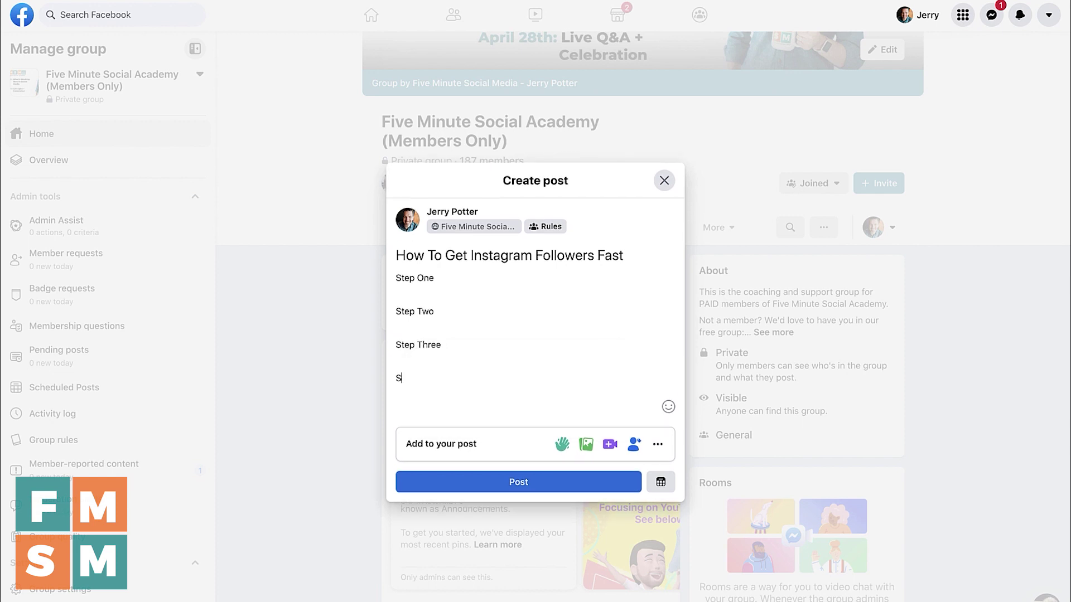
text(pecial Note Goes Here)
triple_click(469, 253)
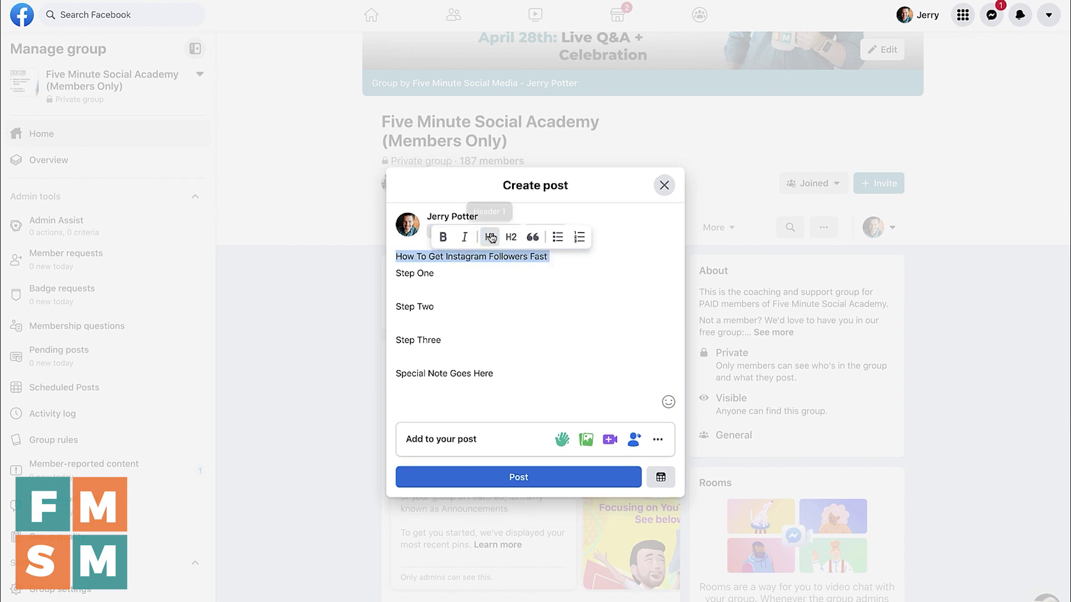
- Bold the title and insert an empty line above Step One
click(443, 232)
click(404, 278)
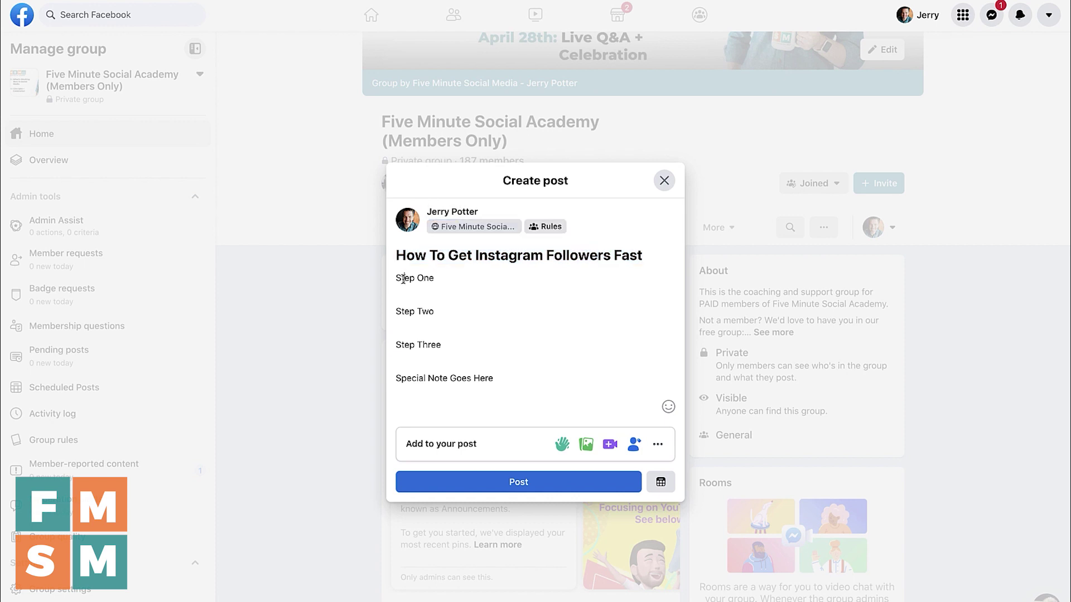
double_click(417, 278)
drag(396, 278, 437, 278)
click(396, 278)
key(Return)
- Make 'Special Note Goes Here' a Header 2 line, shown as capitals
key(shift+Down)
key(Down)
key(Down)
key(Down)
drag(495, 387, 363, 396)
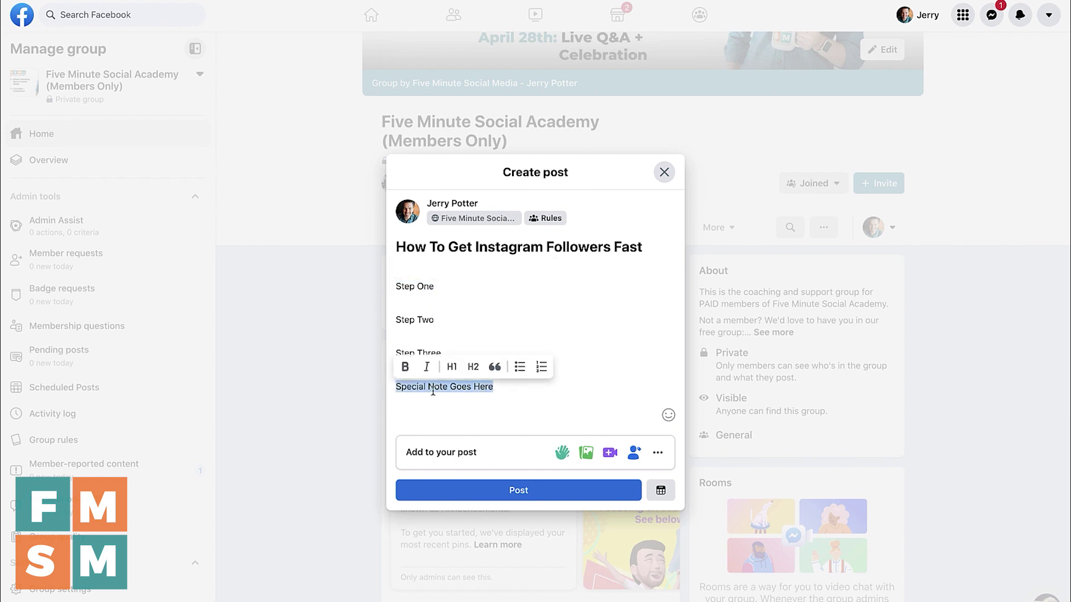
click(472, 368)
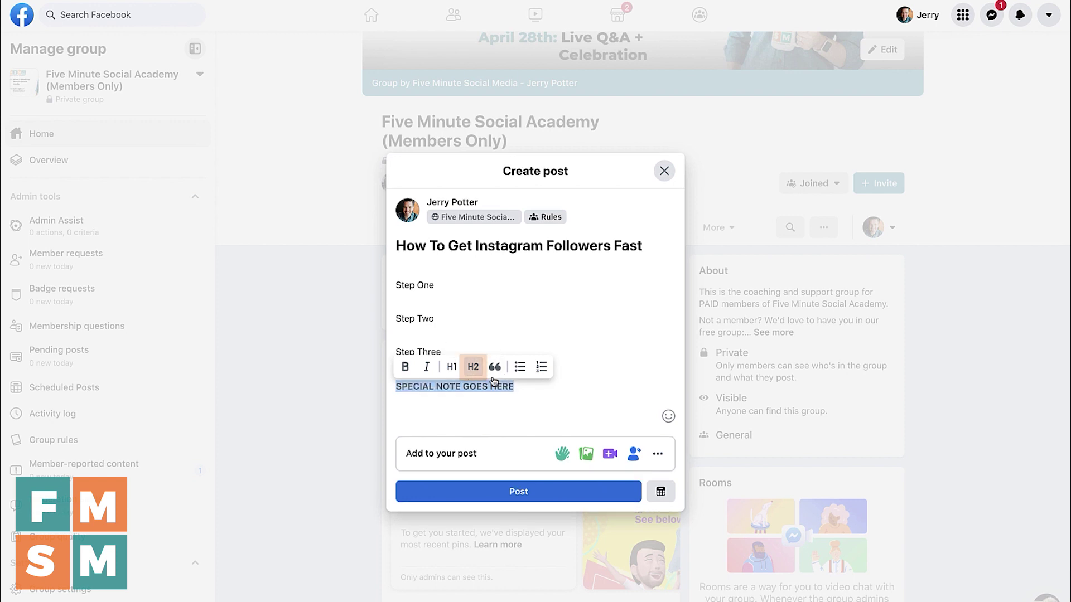
click(604, 330)
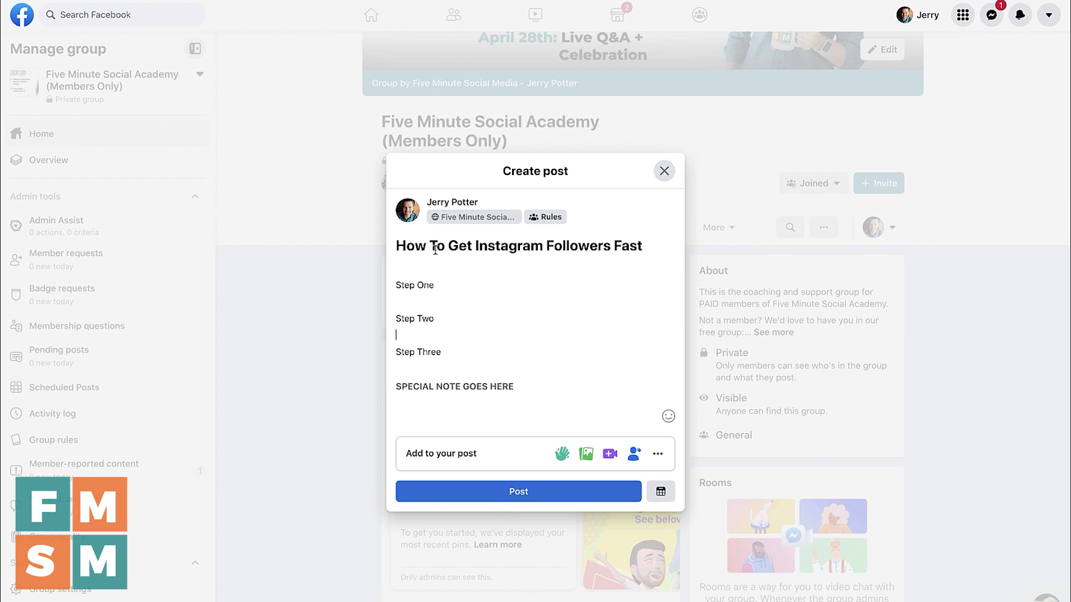
triple_click(428, 286)
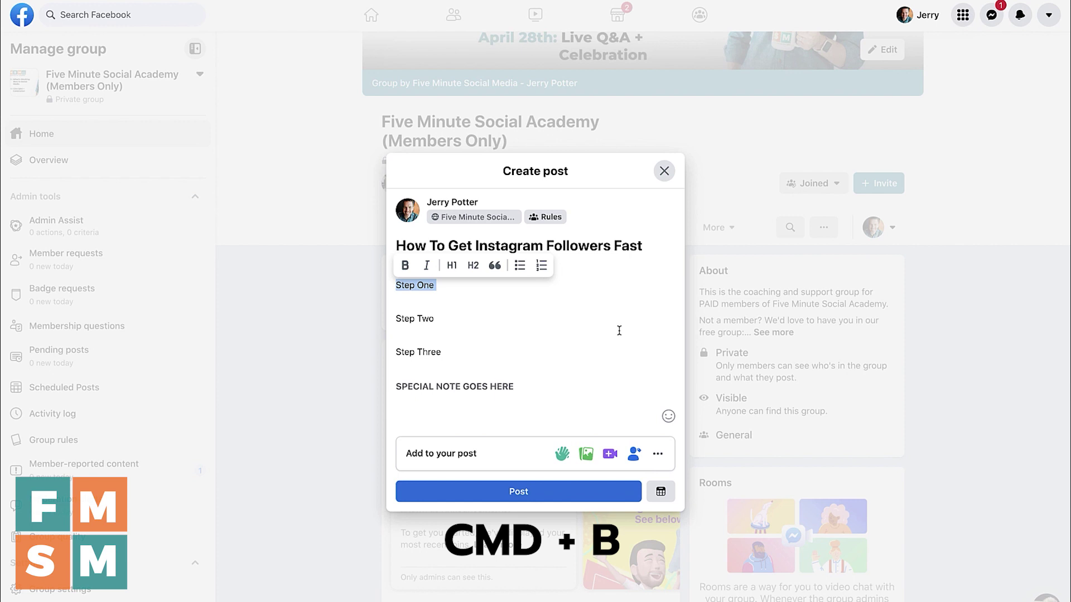
- Apply bold with Ctrl+B and underline with Ctrl+U to the Step One line
key(ctrl+b)
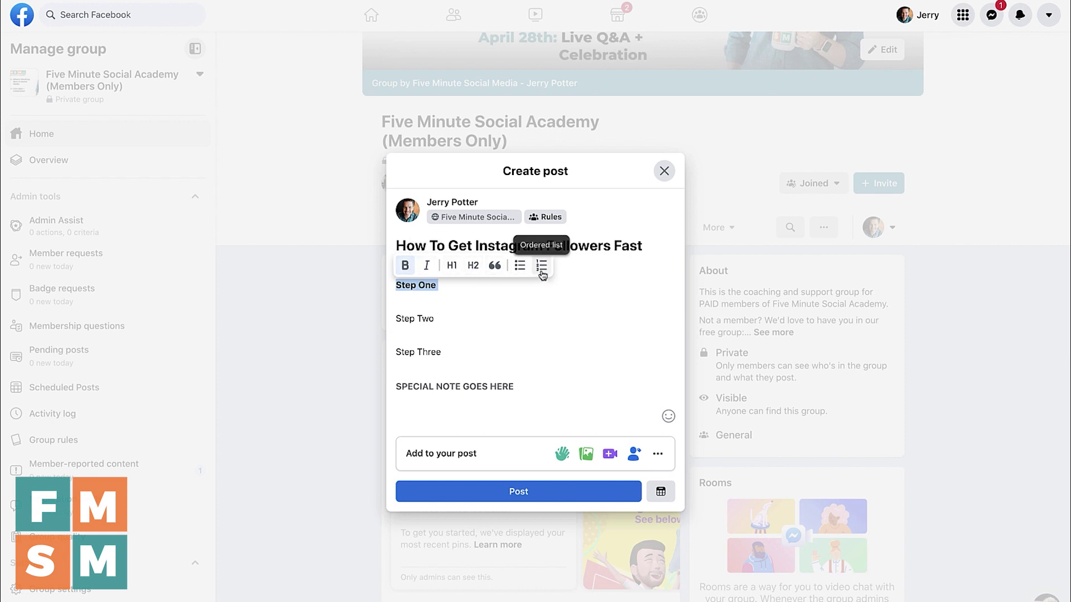
click(503, 293)
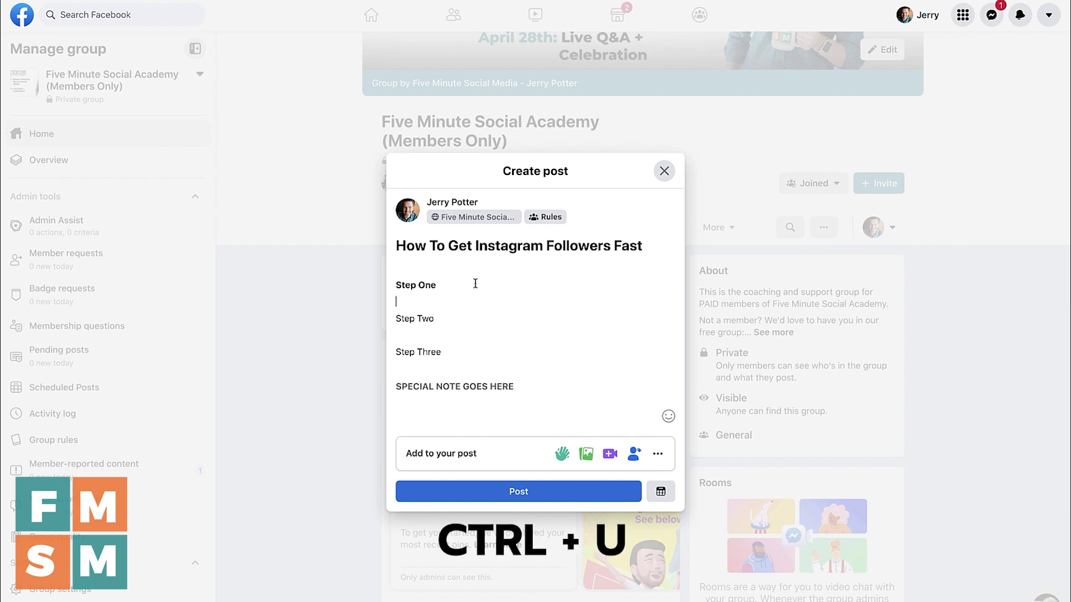
drag(438, 285, 394, 287)
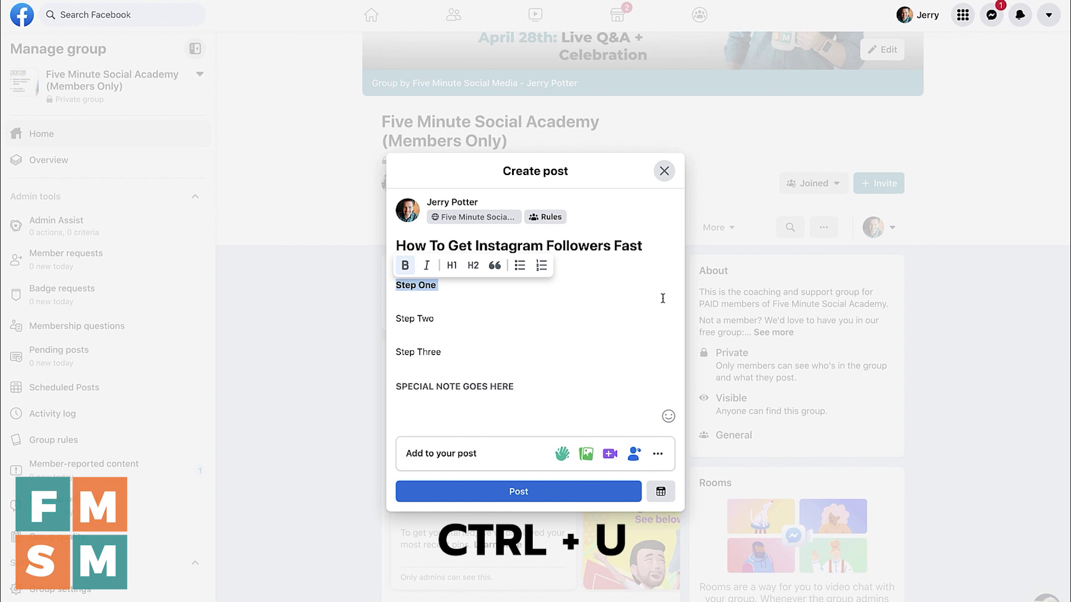
key(ctrl+u)
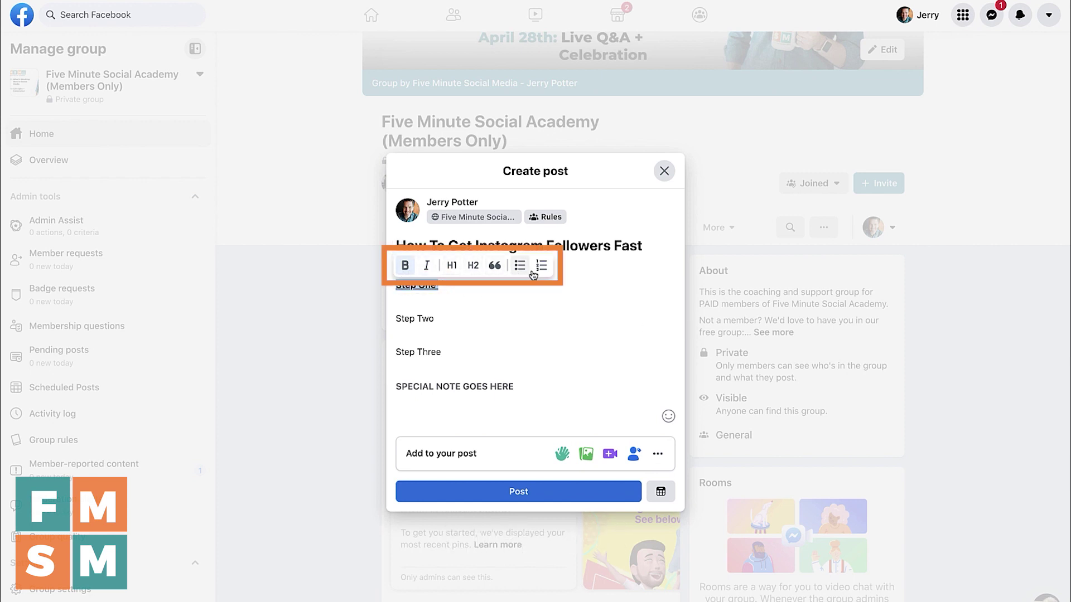
click(463, 312)
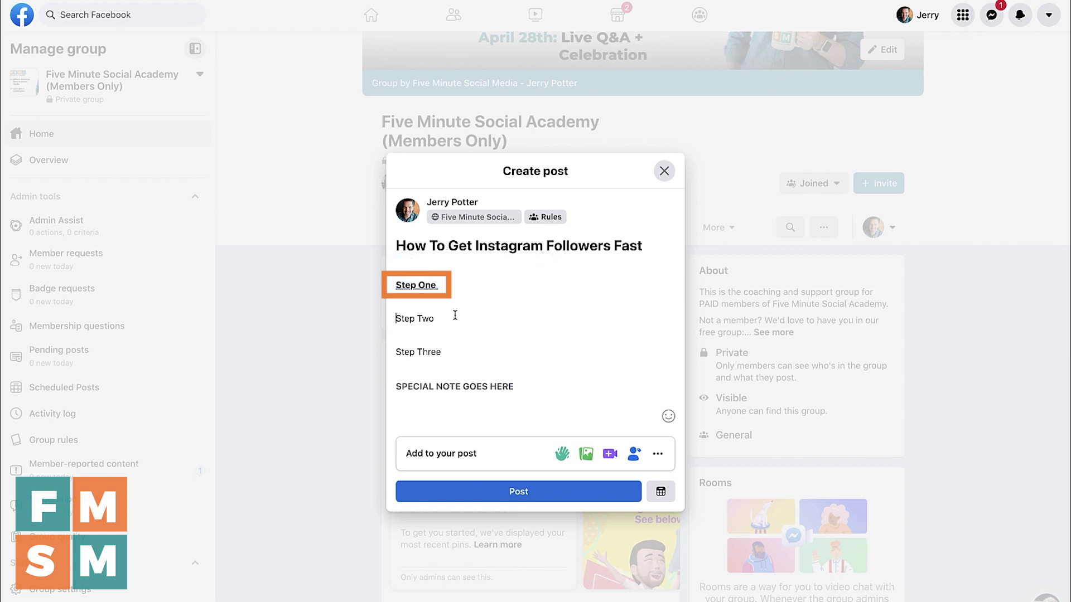